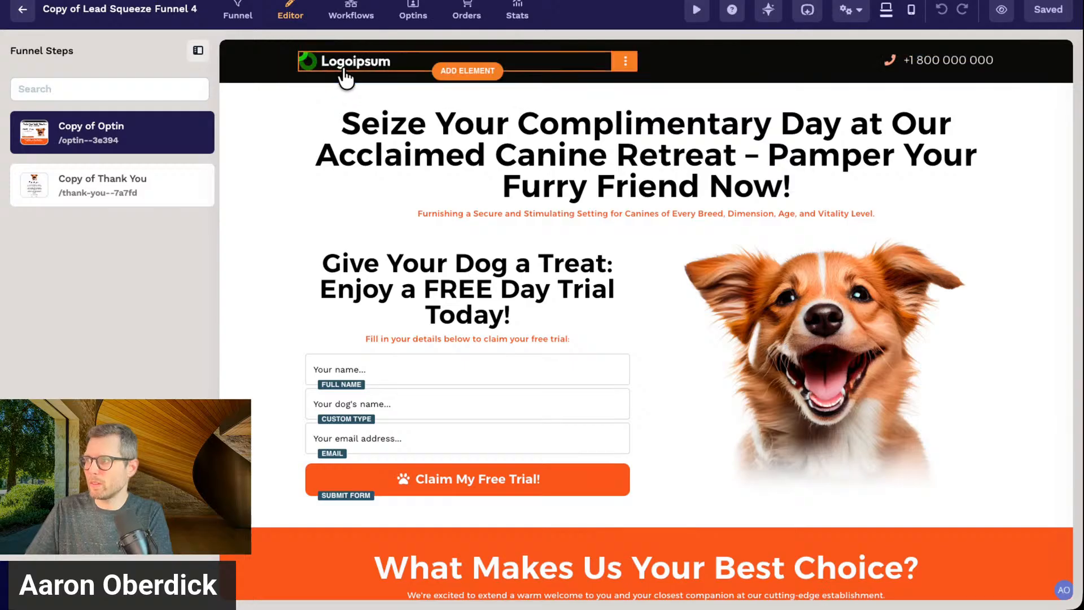
Insert the FDF-Header universal block directly below the header section of the optin page
{"action": "scroll", "coordinate": [511, 179], "scroll_direction": "down", "scroll_amount": 15}
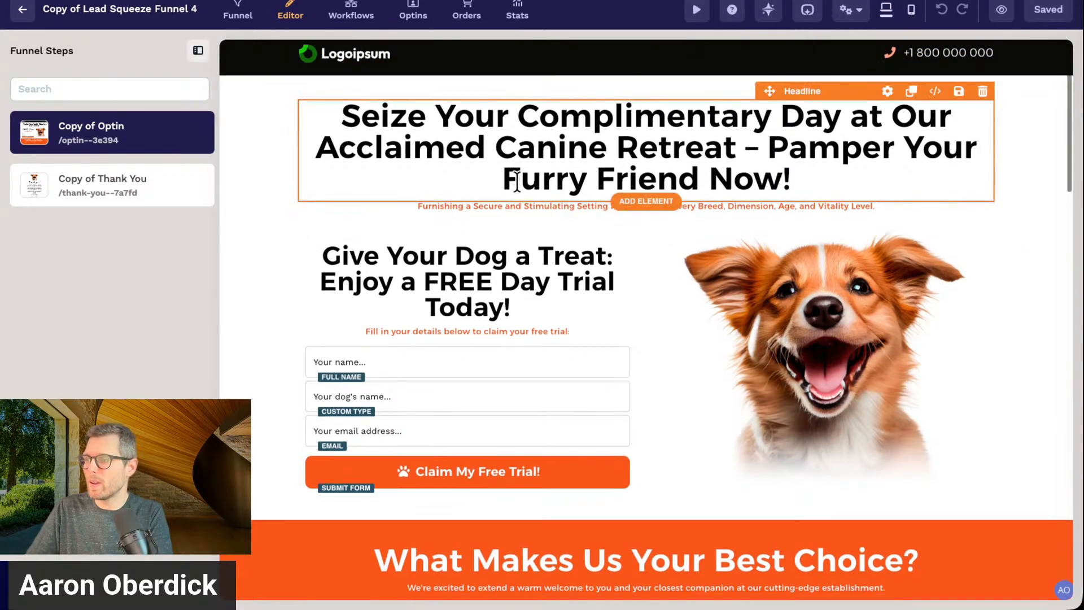
{"action": "scroll", "coordinate": [517, 190], "scroll_direction": "down", "scroll_amount": 8}
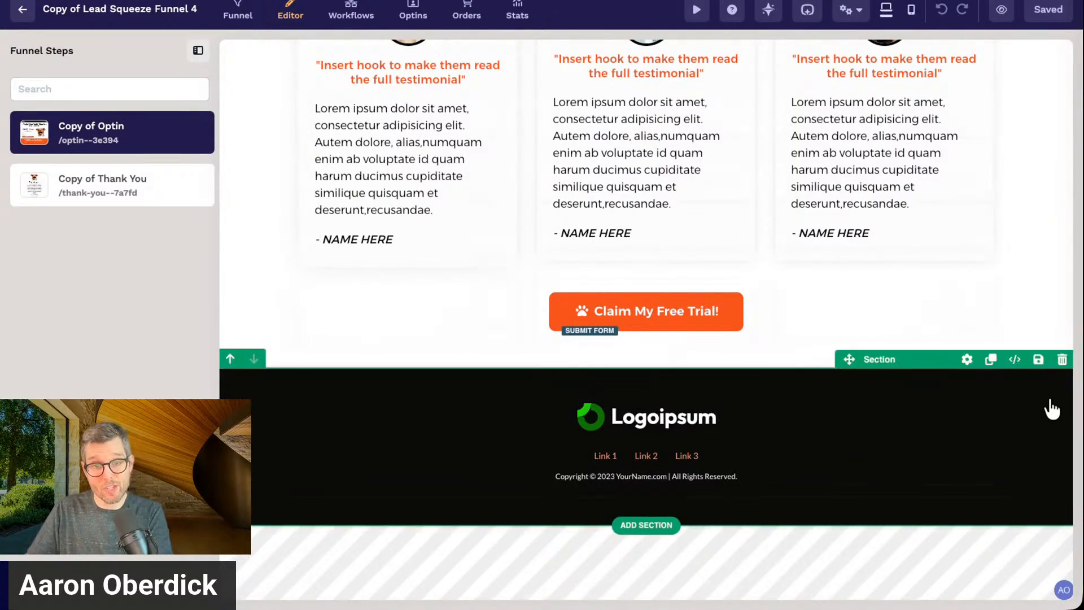
{"action": "scroll", "coordinate": [1051, 410], "scroll_direction": "up", "scroll_amount": 15}
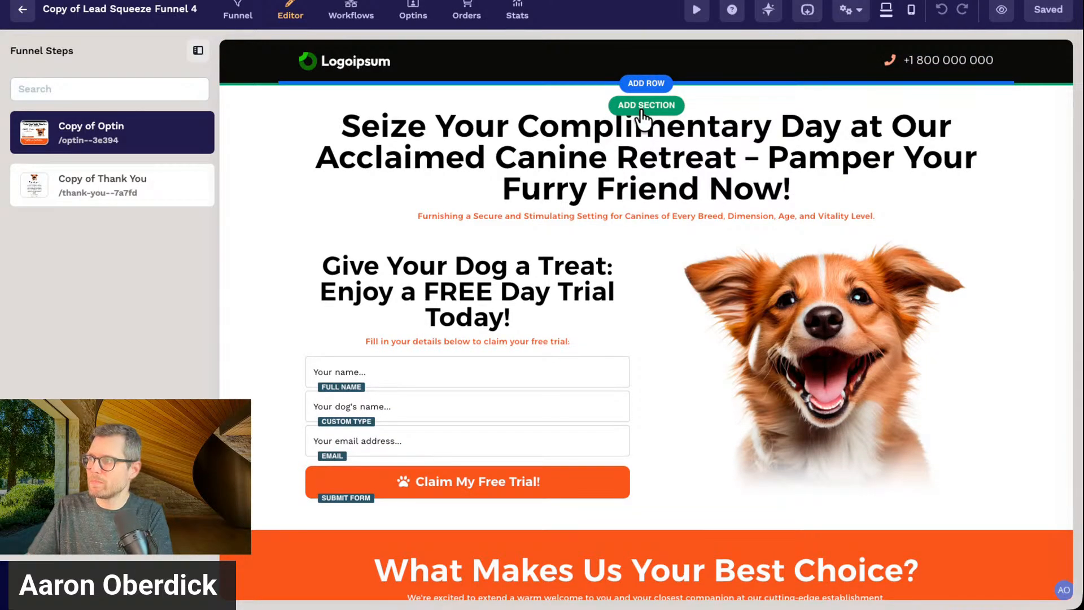
{"action": "left_click", "coordinate": [642, 118]}
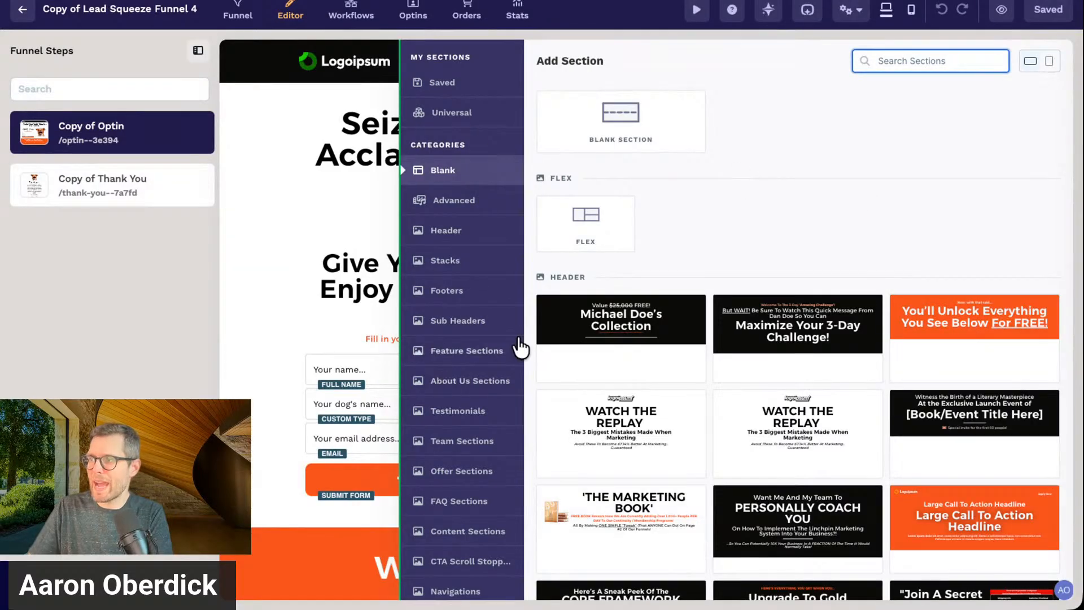
{"action": "scroll", "coordinate": [446, 285], "scroll_direction": "down", "scroll_amount": 1}
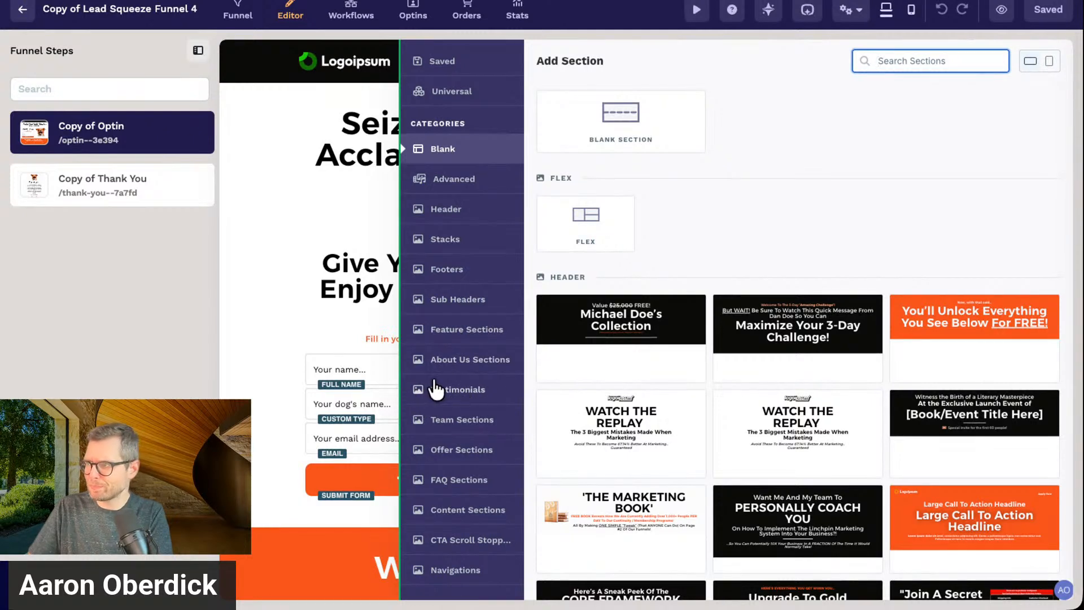
{"action": "scroll", "coordinate": [451, 254], "scroll_direction": "up", "scroll_amount": 1}
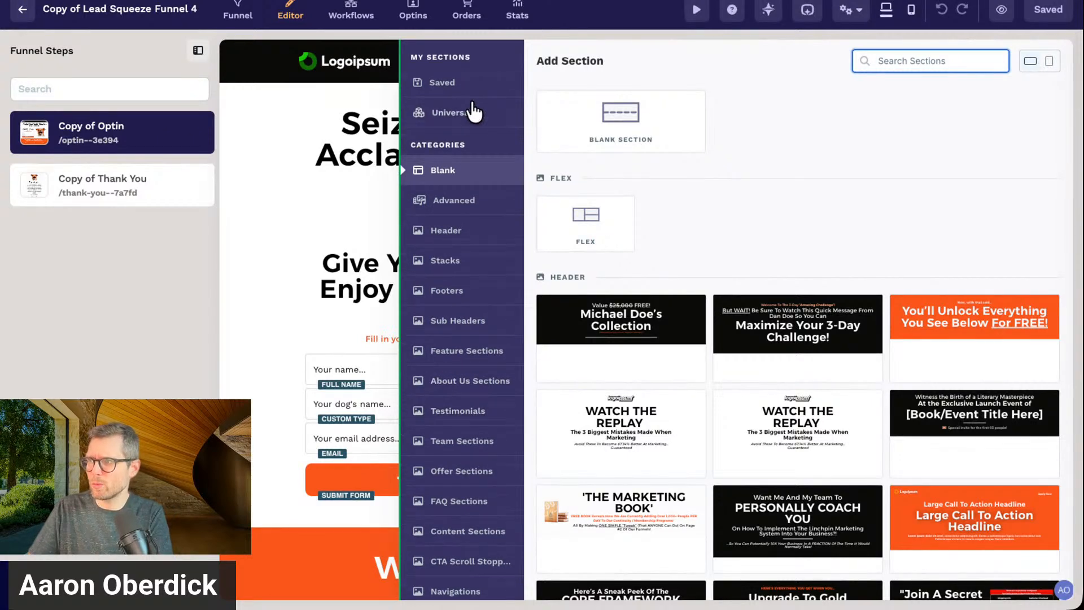
{"action": "left_click", "coordinate": [435, 116]}
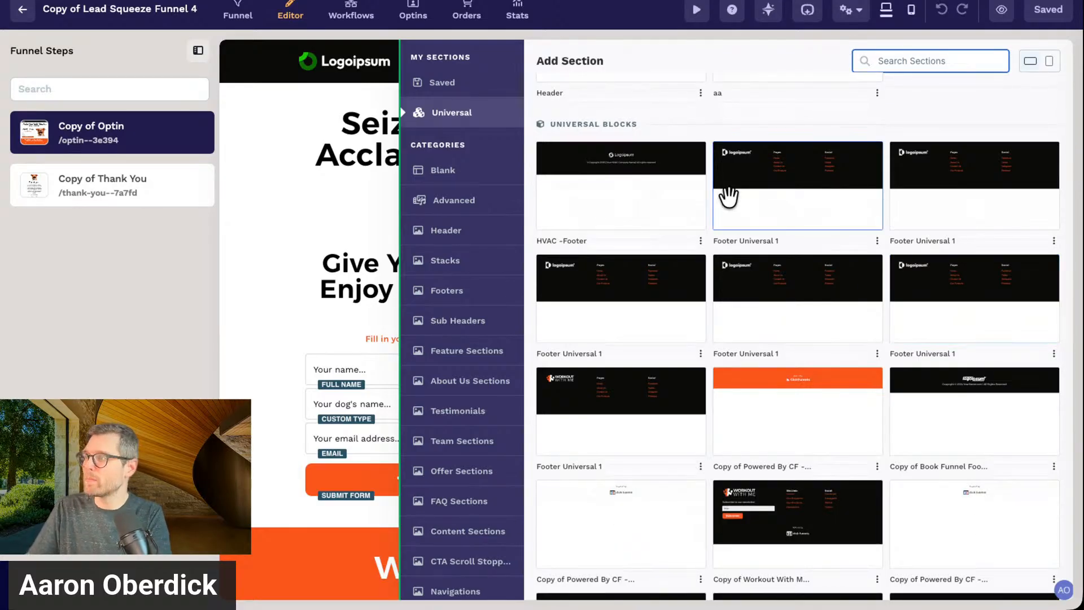
{"action": "scroll", "coordinate": [621, 194], "scroll_direction": "down", "scroll_amount": 1}
{"action": "scroll", "coordinate": [591, 264], "scroll_direction": "down", "scroll_amount": 8}
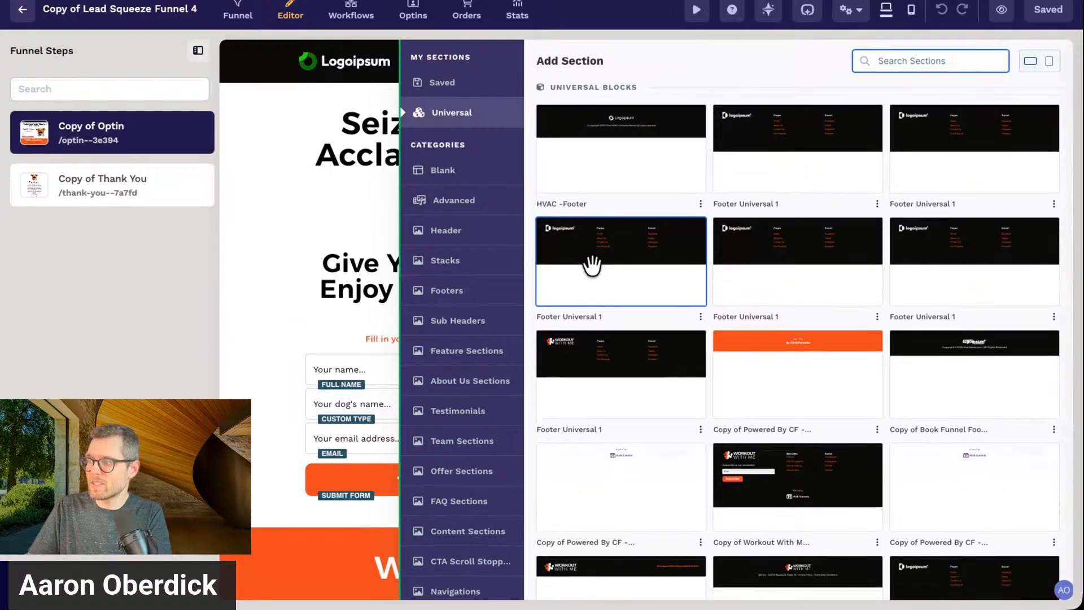
{"action": "scroll", "coordinate": [592, 264], "scroll_direction": "down", "scroll_amount": 2}
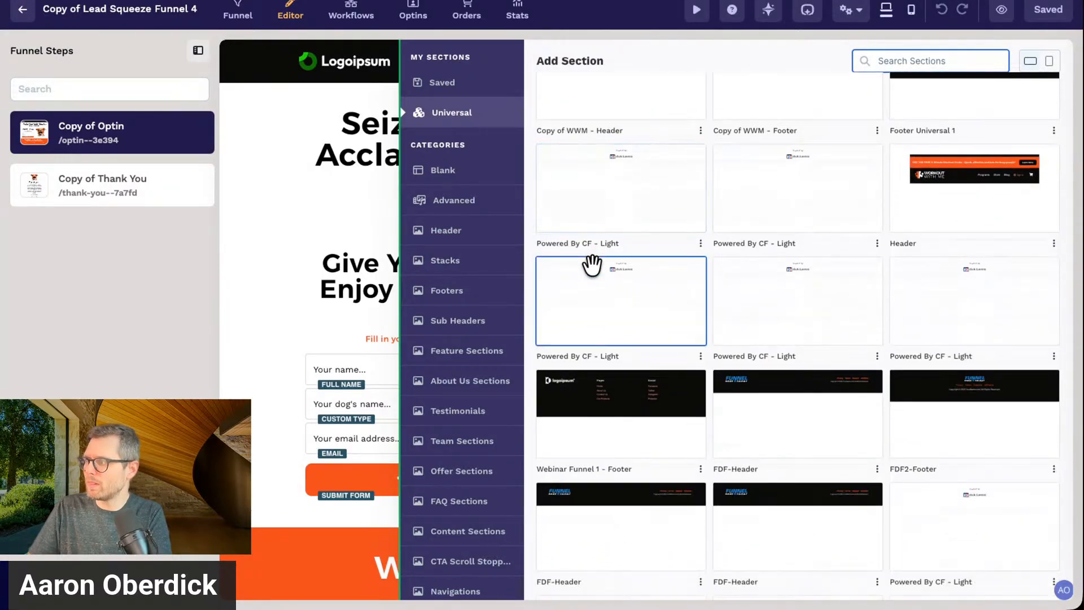
{"action": "scroll", "coordinate": [591, 264], "scroll_direction": "down", "scroll_amount": 4}
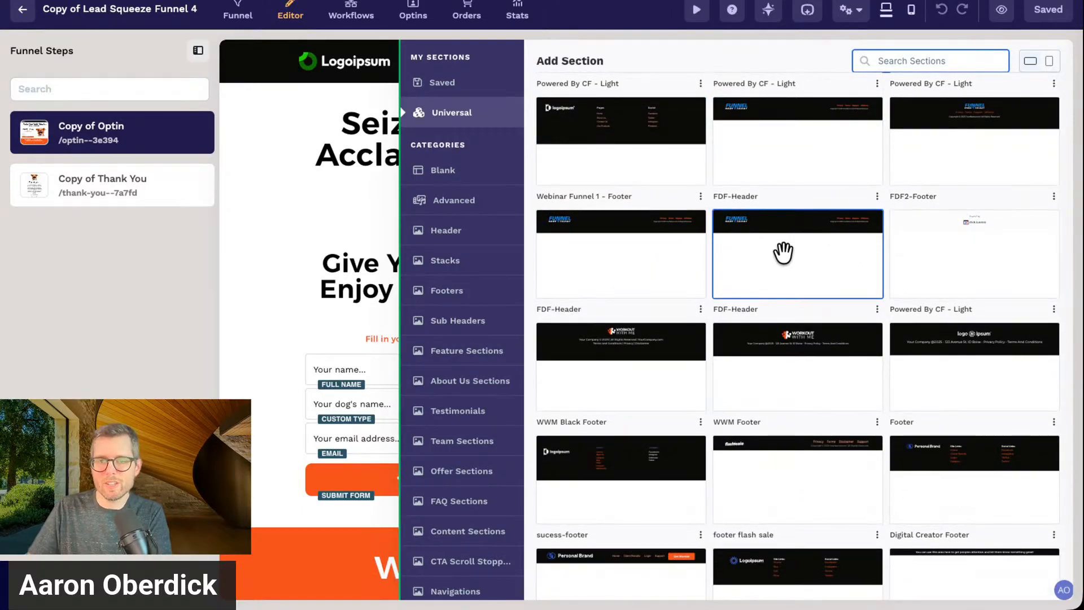
{"action": "left_click", "coordinate": [783, 252]}
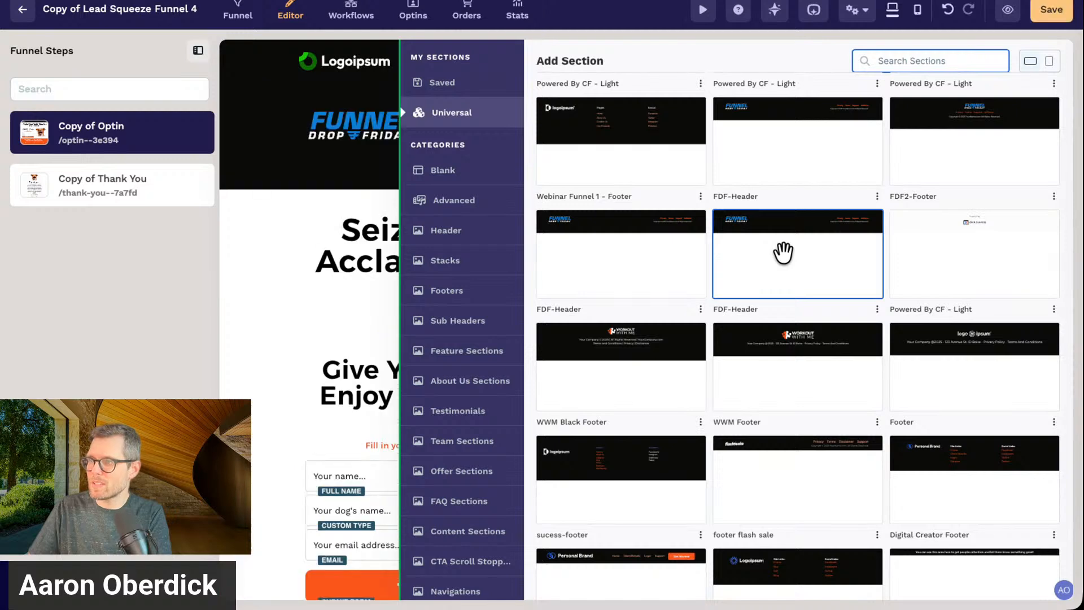
{"action": "left_click", "coordinate": [234, 253]}
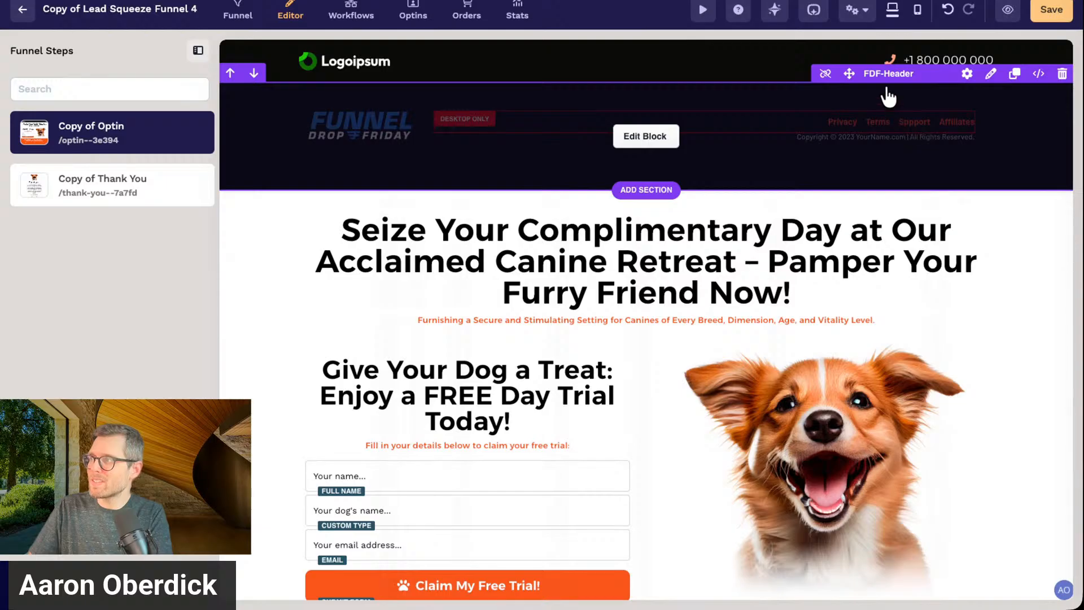
Delete the FDF-Header block from below the optin page's header
{"action": "mouse_move", "coordinate": [885, 85]}
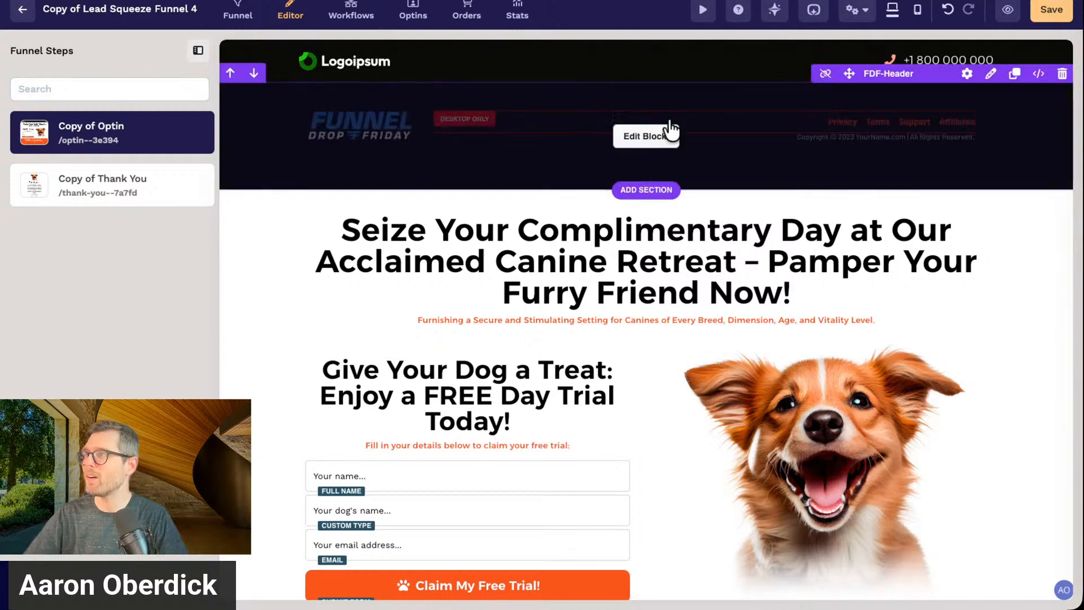
{"action": "left_click", "coordinate": [1062, 74]}
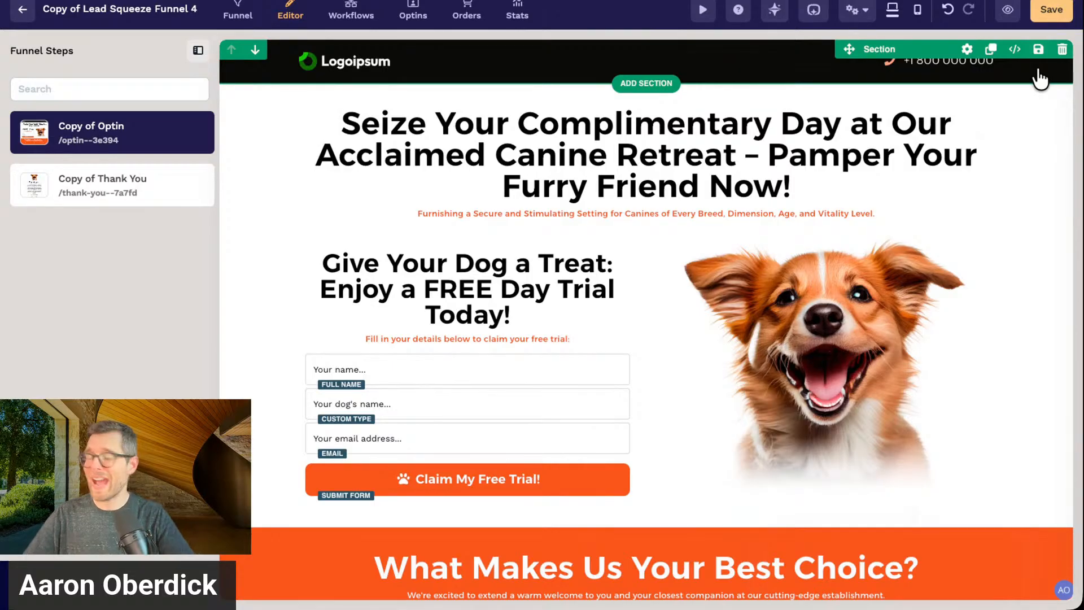
{"action": "left_click", "coordinate": [1038, 71]}
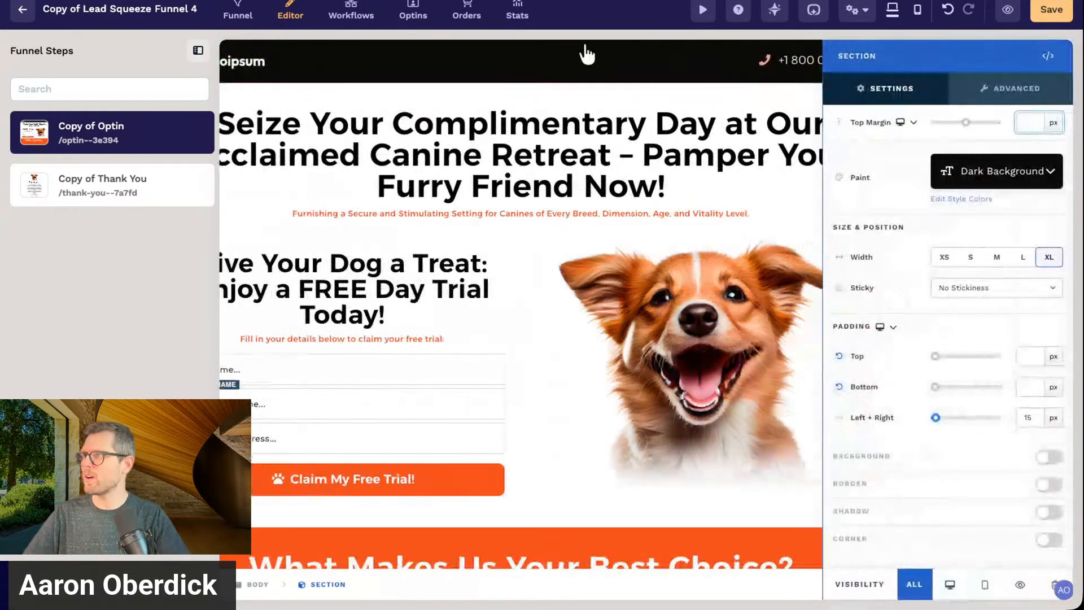
{"action": "left_click", "coordinate": [585, 52]}
Replace the phone number after the +1 prefix in the optin page's header with a placeholder number
{"action": "left_click", "coordinate": [943, 59]}
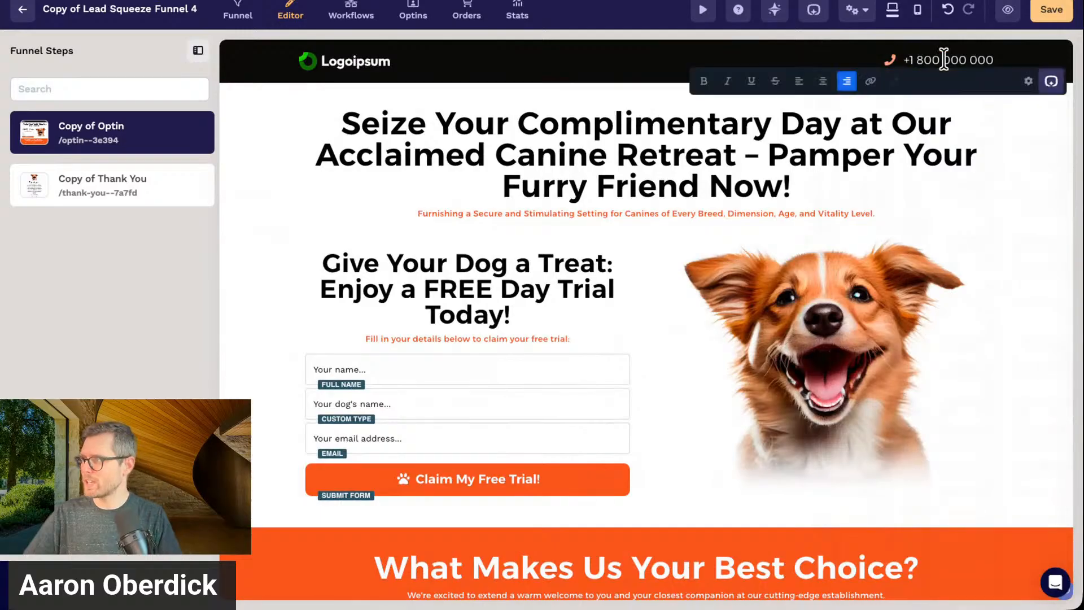
{"action": "left_click_drag", "start_coordinate": [919, 58], "coordinate": [990, 58]}
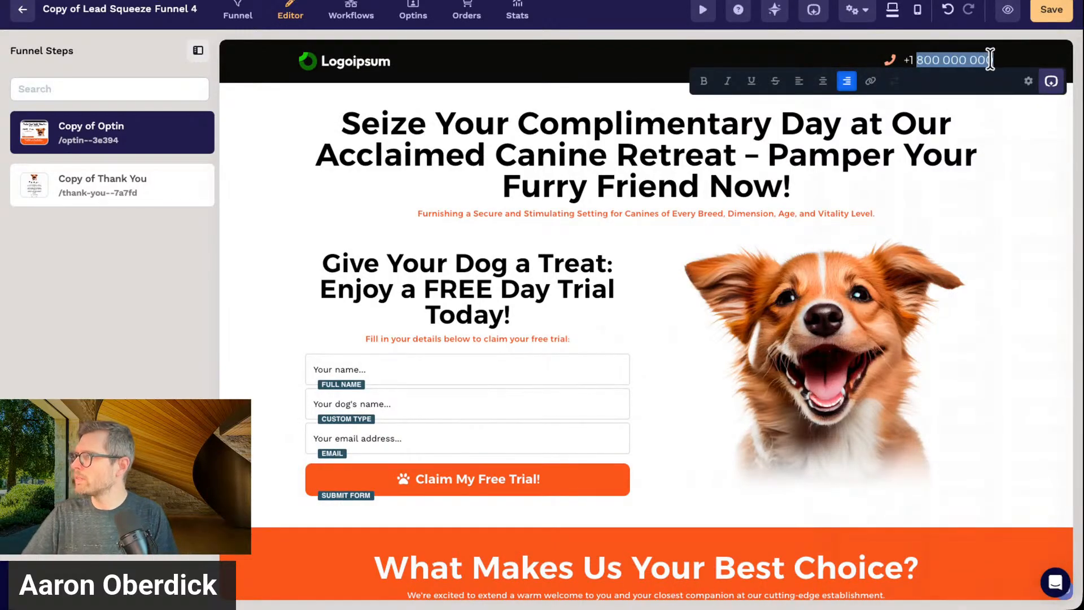
{"action": "type", "text": "5555555555"}
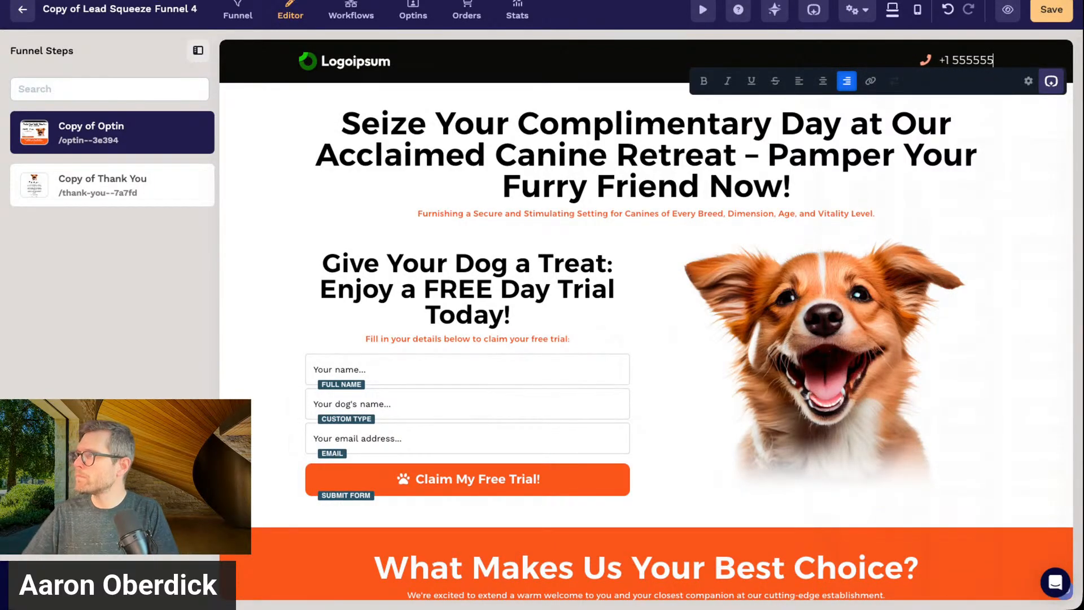
{"action": "left_click", "coordinate": [981, 132]}
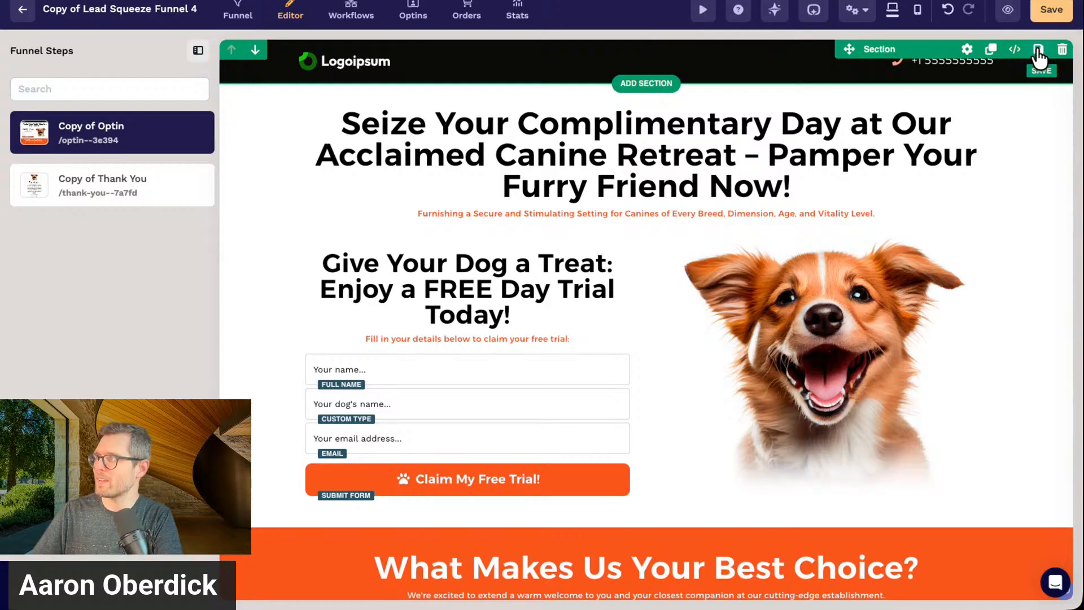
Save the header section as a universal section named "Universal Header Example"
{"action": "left_click", "coordinate": [1037, 52]}
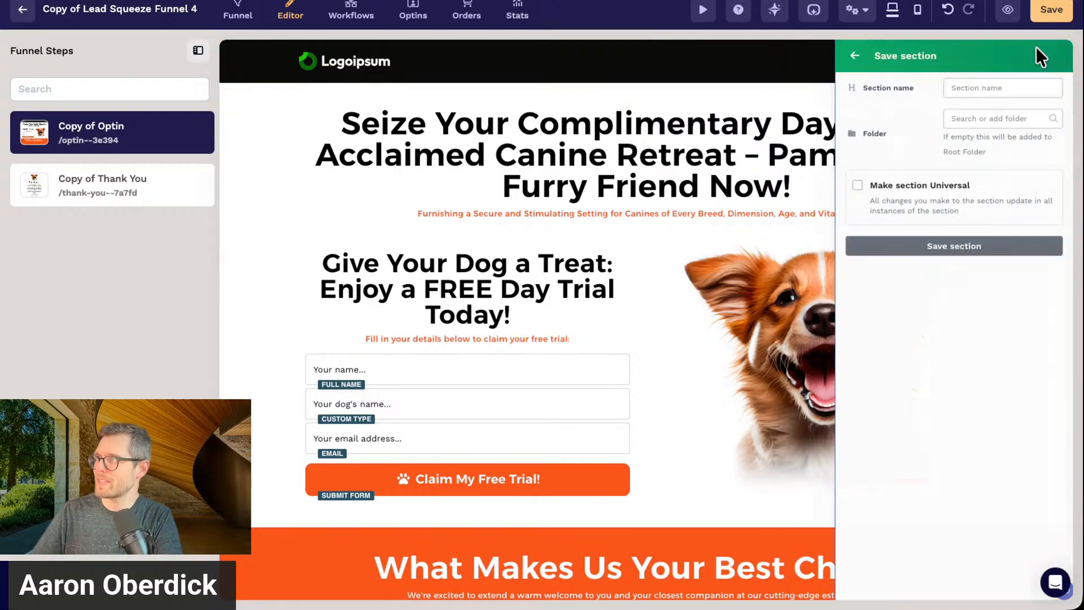
{"action": "left_click", "coordinate": [997, 89]}
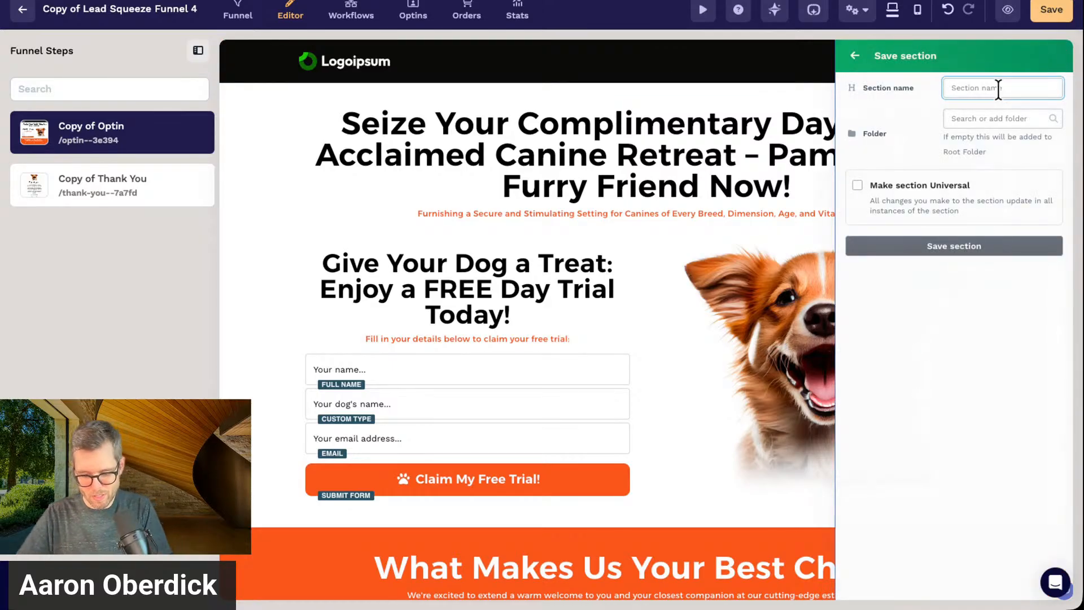
{"action": "type", "text": "Universal"}
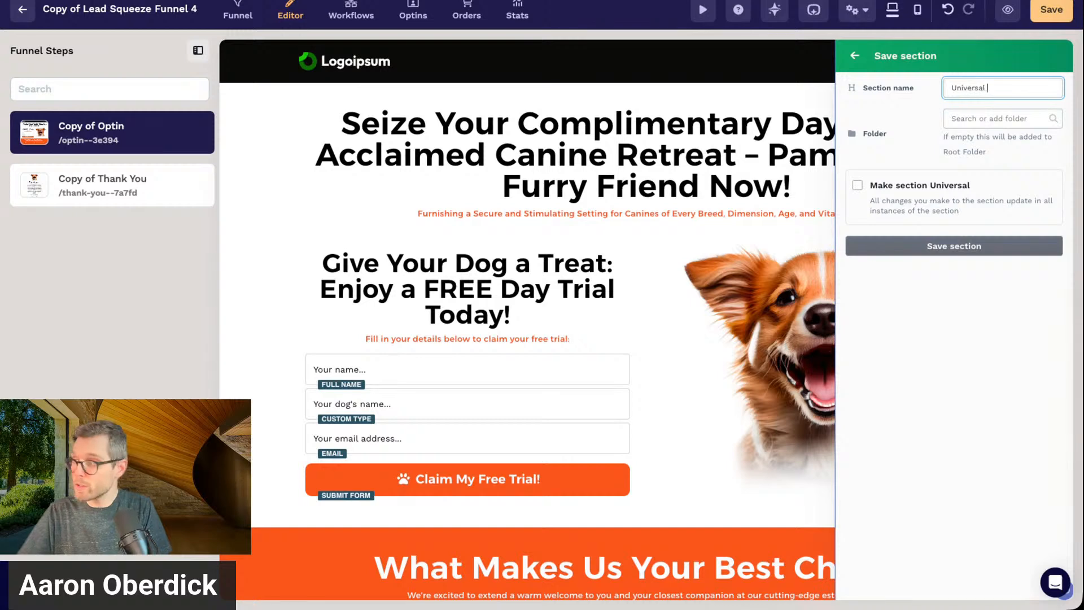
{"action": "type", "text": " Header Example"}
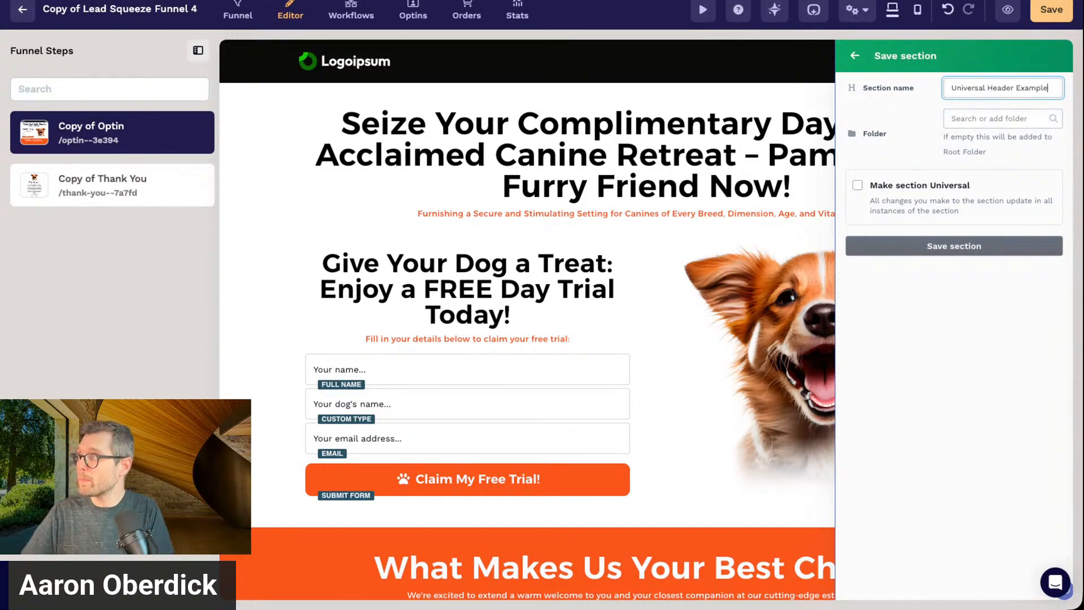
{"action": "left_click", "coordinate": [857, 185]}
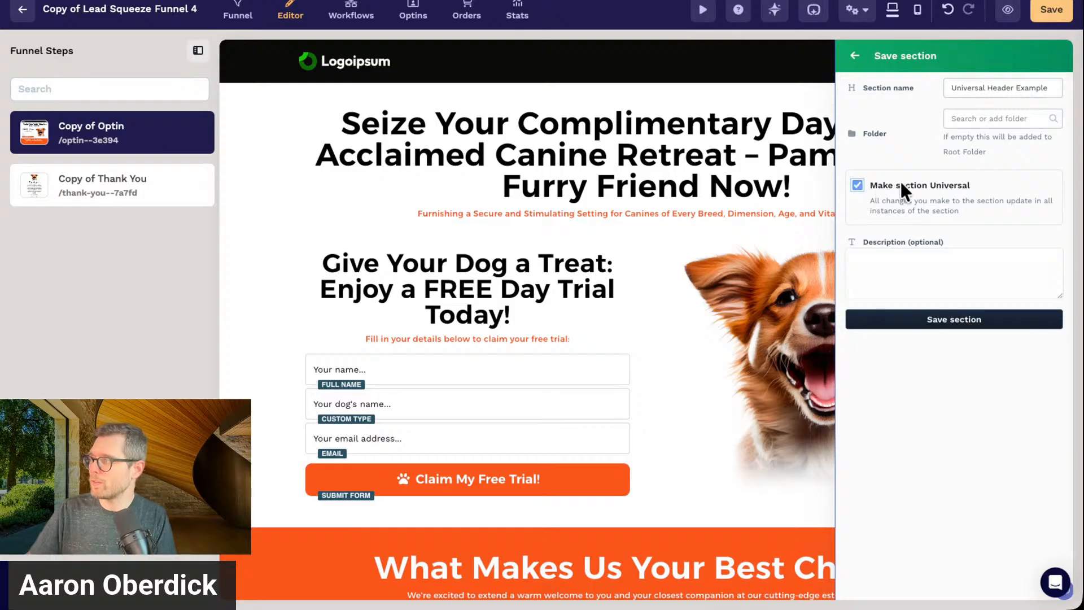
{"action": "left_click", "coordinate": [964, 319]}
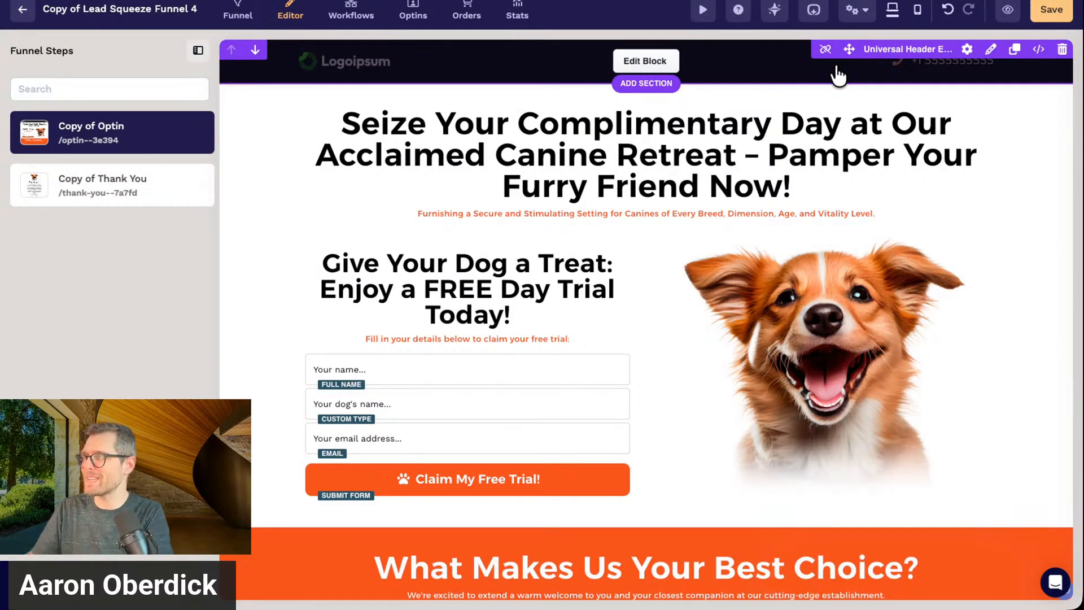
Open the header's universal block for editing and leave it by discarding changes
{"action": "left_click", "coordinate": [645, 62]}
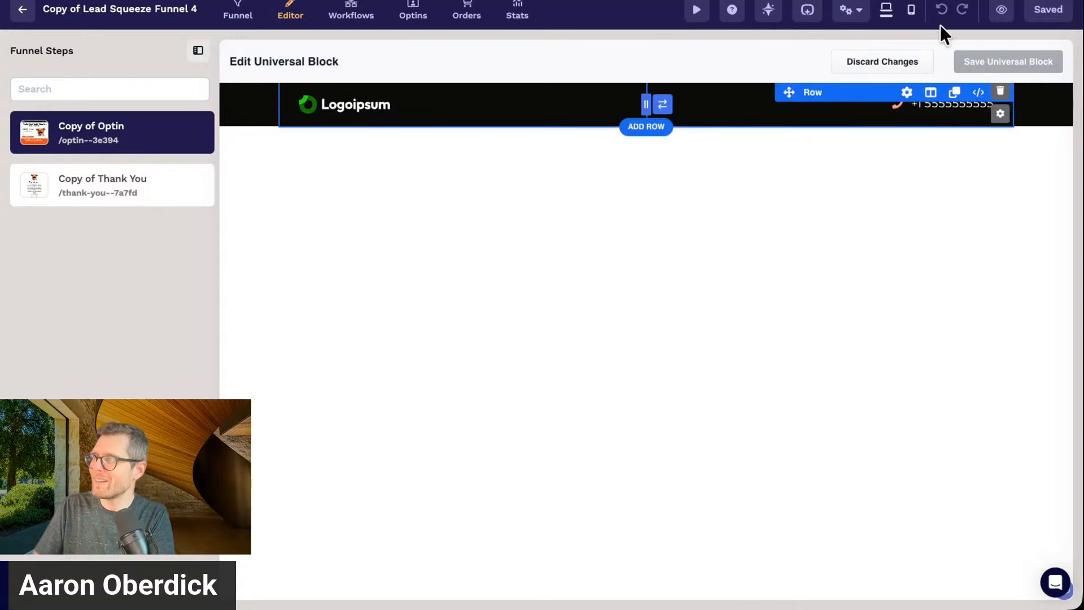
{"action": "left_click", "coordinate": [883, 65]}
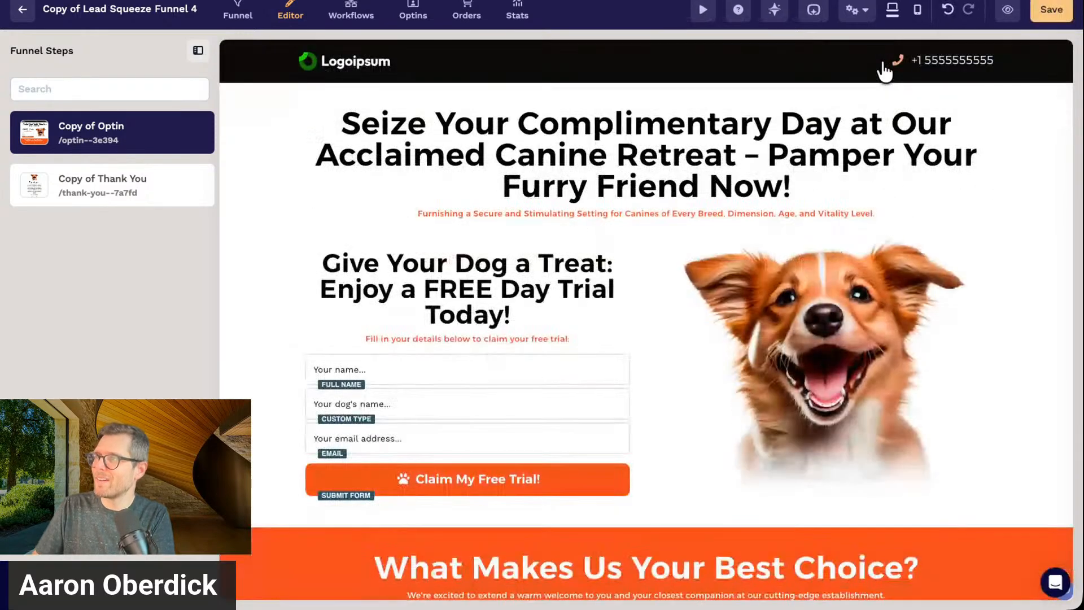
Save the optin page and open the Copy of Thank You funnel step
{"action": "left_click", "coordinate": [96, 189]}
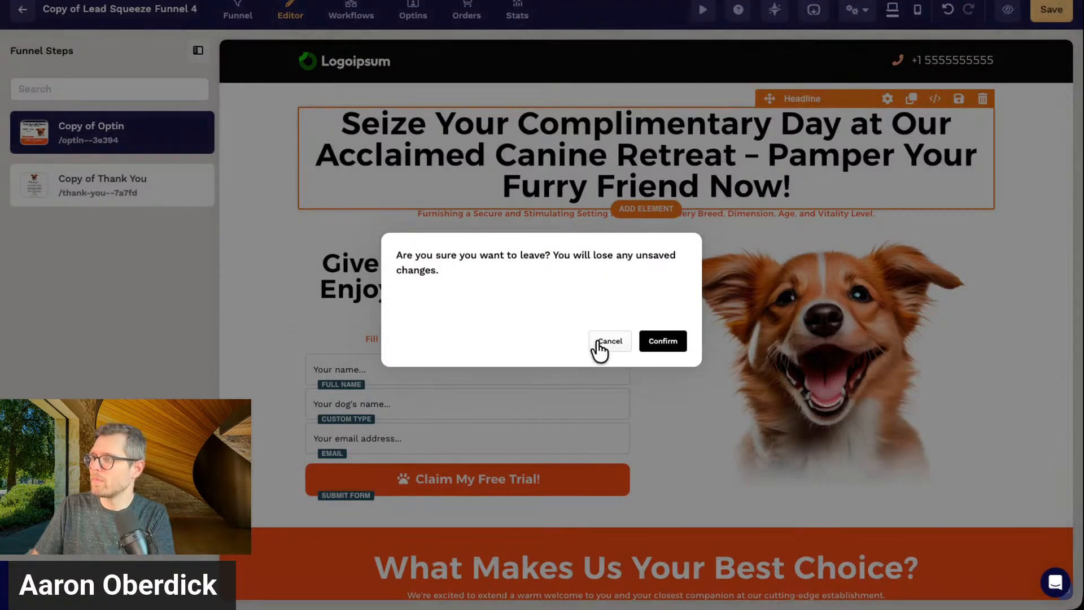
{"action": "left_click", "coordinate": [598, 345]}
{"action": "left_click", "coordinate": [1033, 11]}
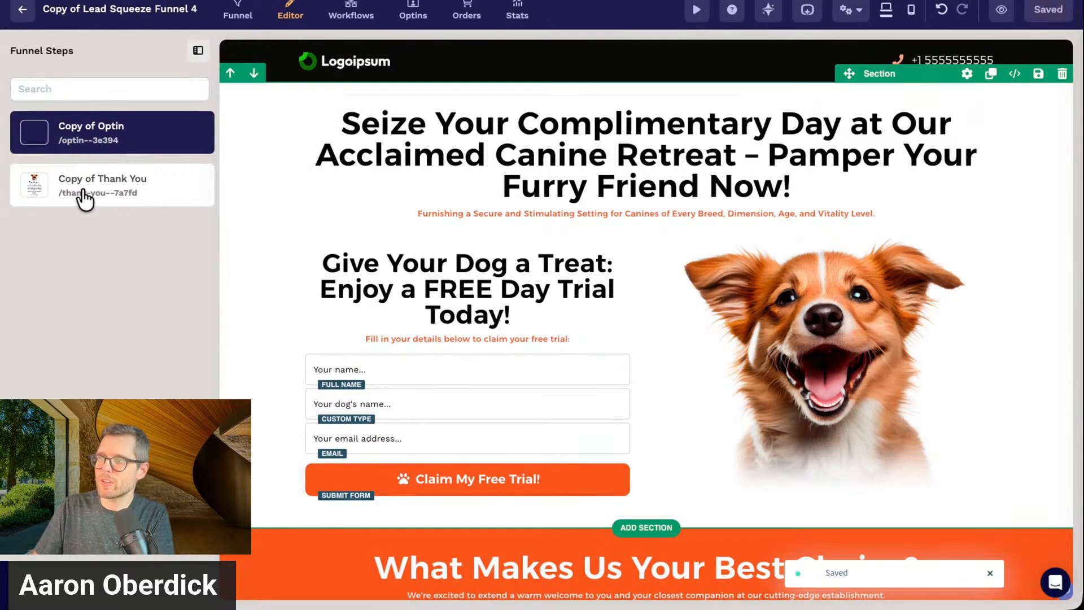
{"action": "left_click", "coordinate": [85, 194]}
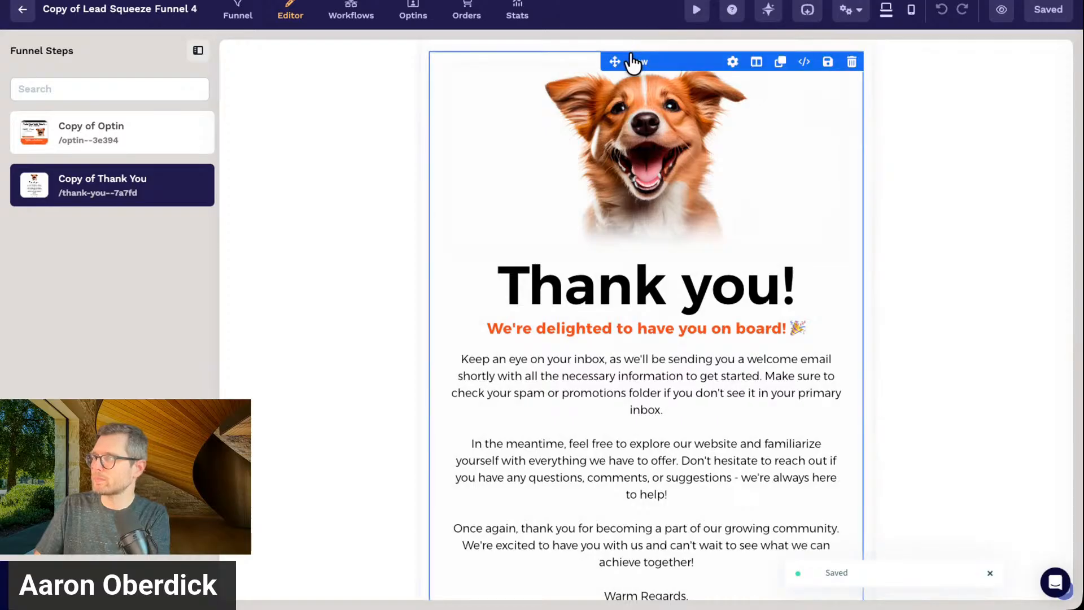
Add the universal section "Universal Header Example" below the Thank You page's content, searching the universal blocks for "example"
{"action": "scroll", "coordinate": [666, 246], "scroll_direction": "down", "scroll_amount": 5}
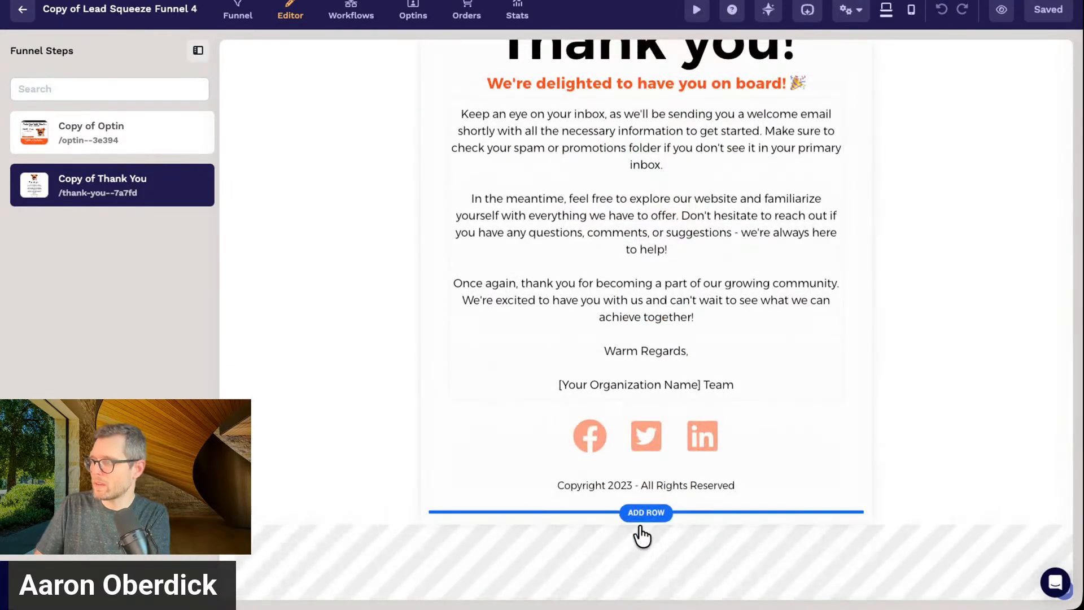
{"action": "left_click", "coordinate": [644, 524]}
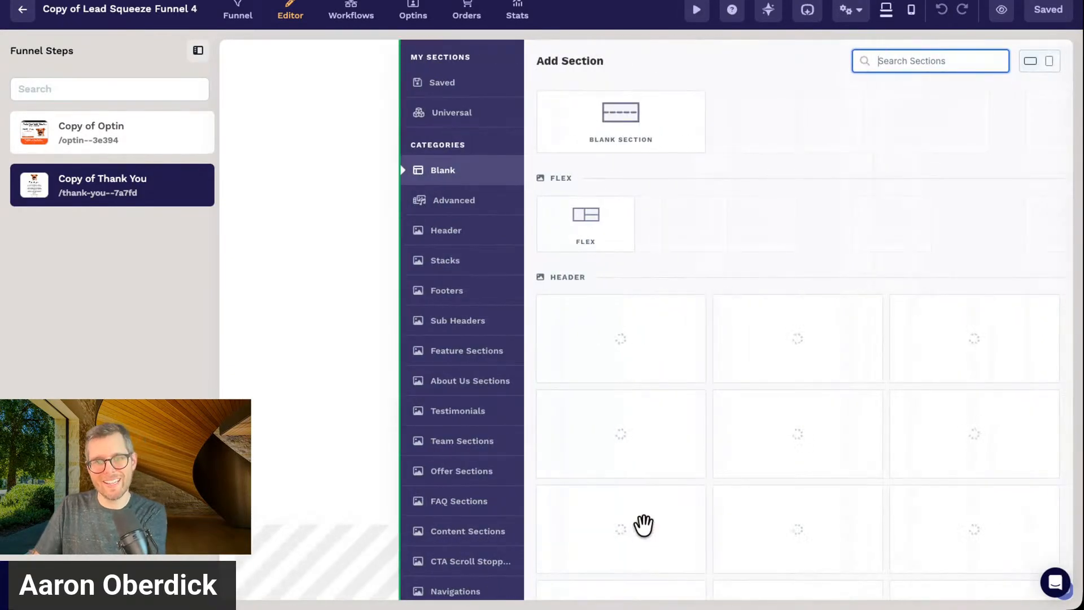
{"action": "scroll", "coordinate": [609, 254], "scroll_direction": "down", "scroll_amount": 1}
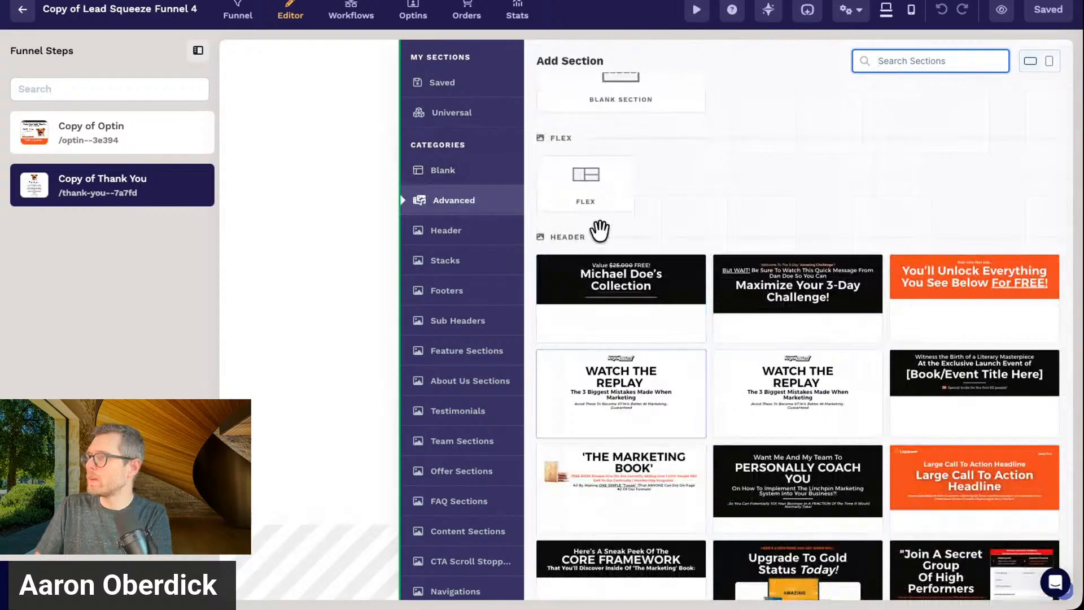
{"action": "left_click", "coordinate": [454, 115]}
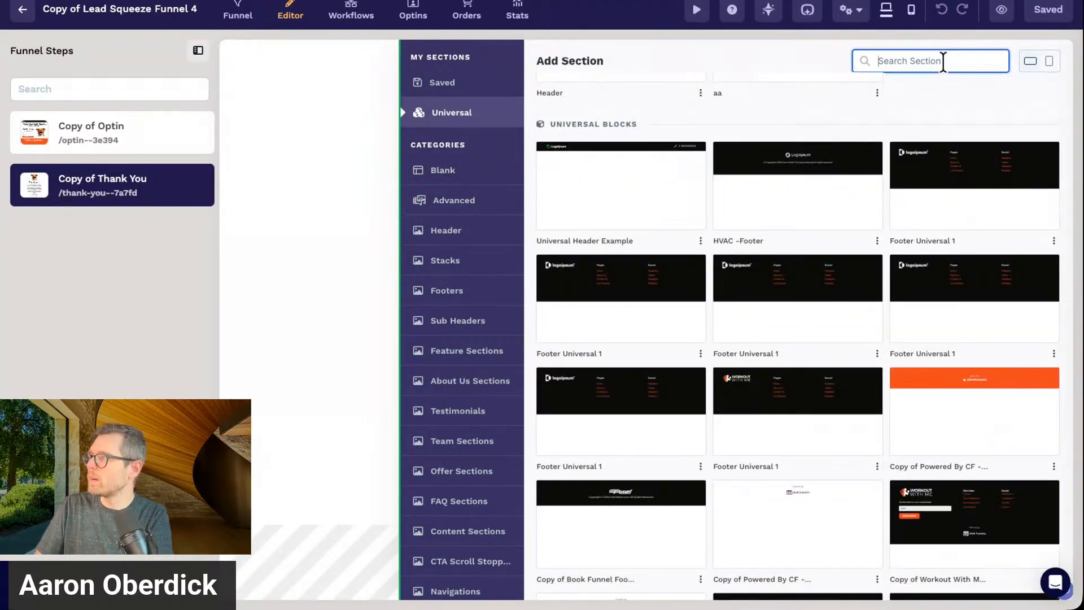
{"action": "type", "text": "example"}
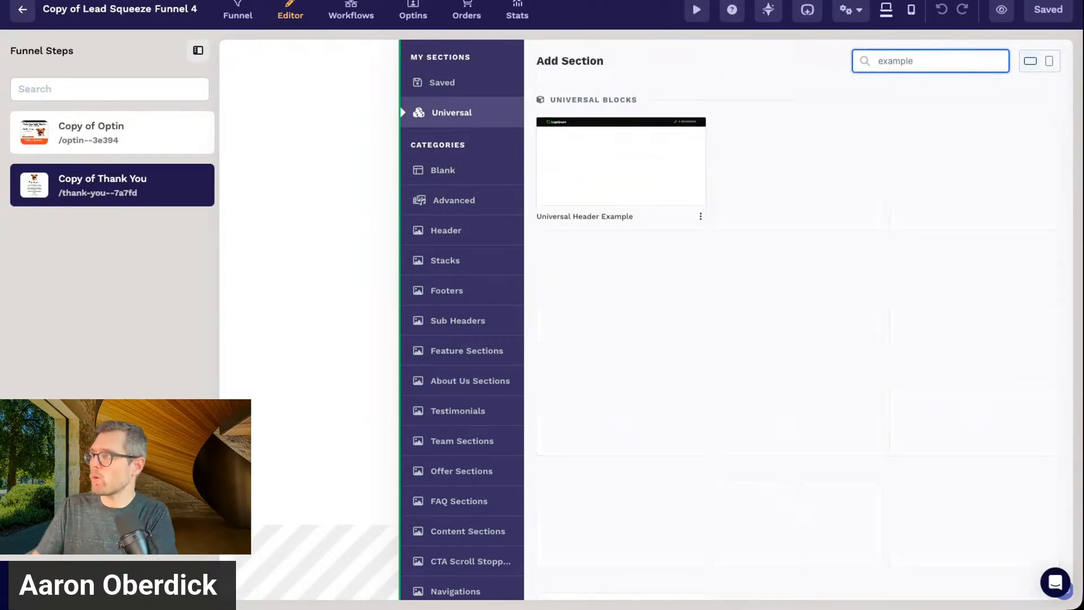
{"action": "left_click", "coordinate": [590, 157]}
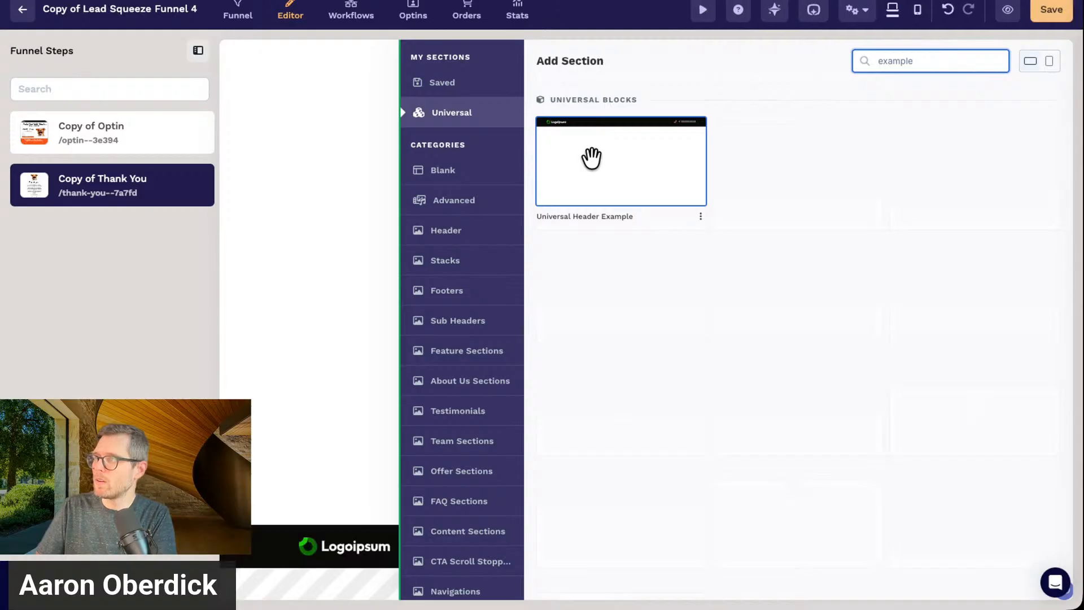
{"action": "left_click", "coordinate": [316, 196]}
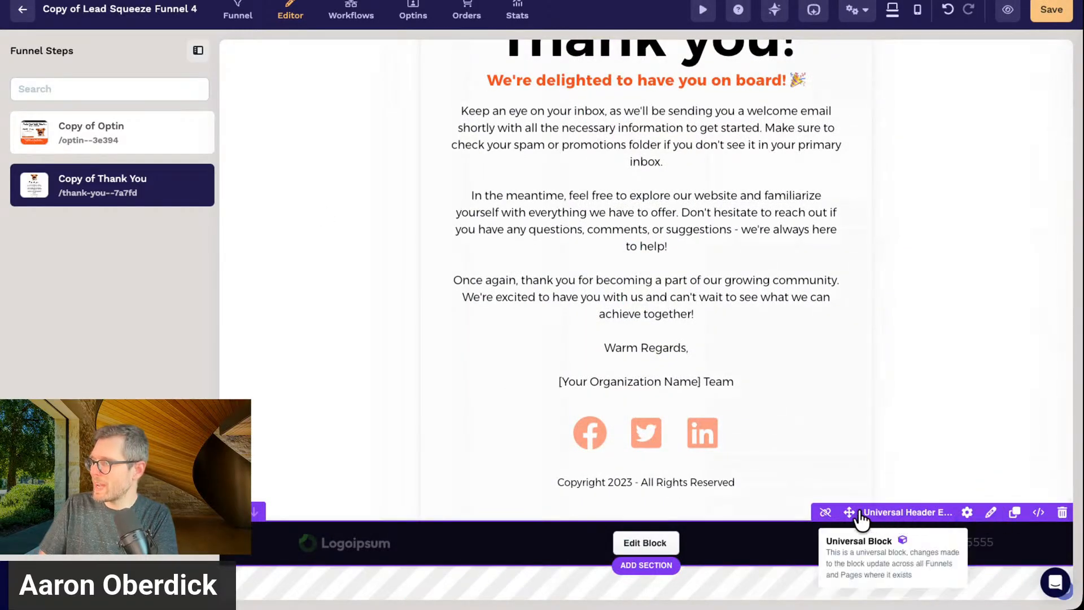
Move the universal header block above the dog image to the start of the Thank You page and save the page
{"action": "left_click_drag", "start_coordinate": [843, 493], "coordinate": [766, 63]}
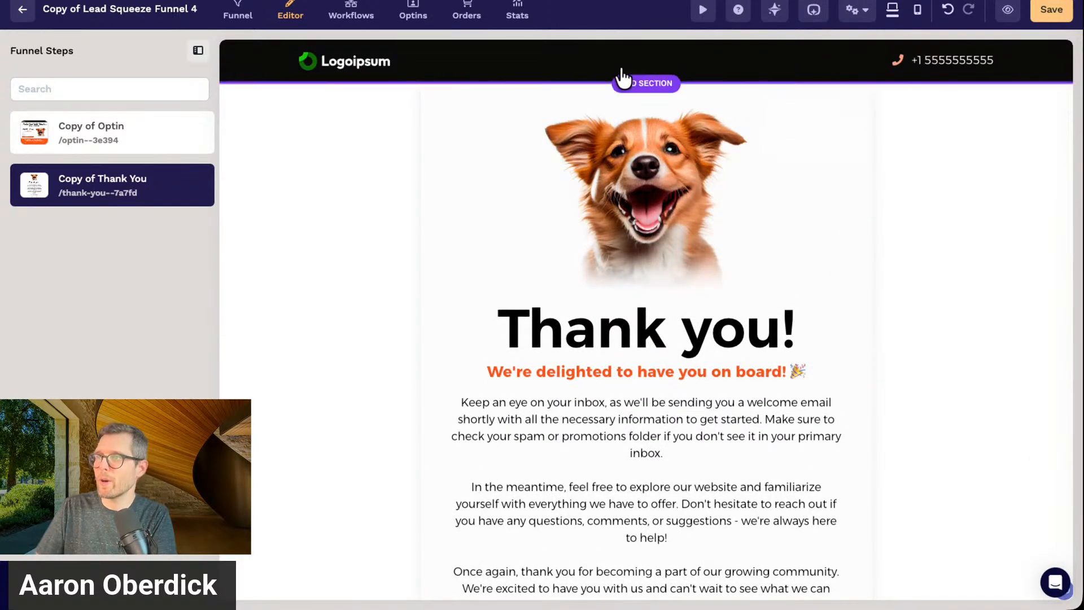
{"action": "left_click", "coordinate": [1045, 22]}
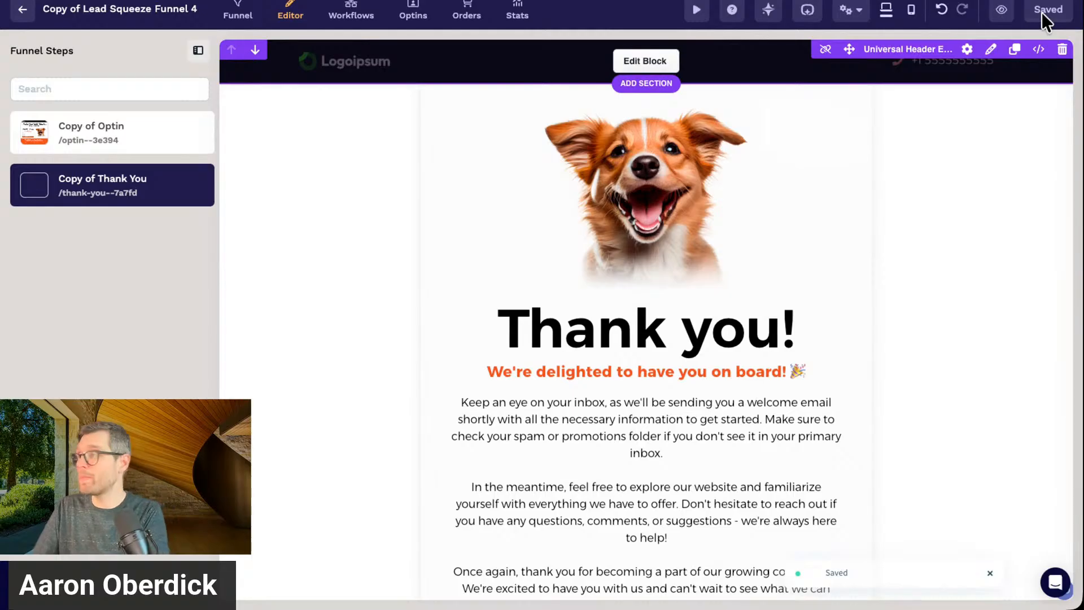
Edit the header's universal block, replacing its Logoipsum logo with the wide white-text "Workout With Me" logo from the "workout with me" image folder
{"action": "left_click", "coordinate": [660, 63]}
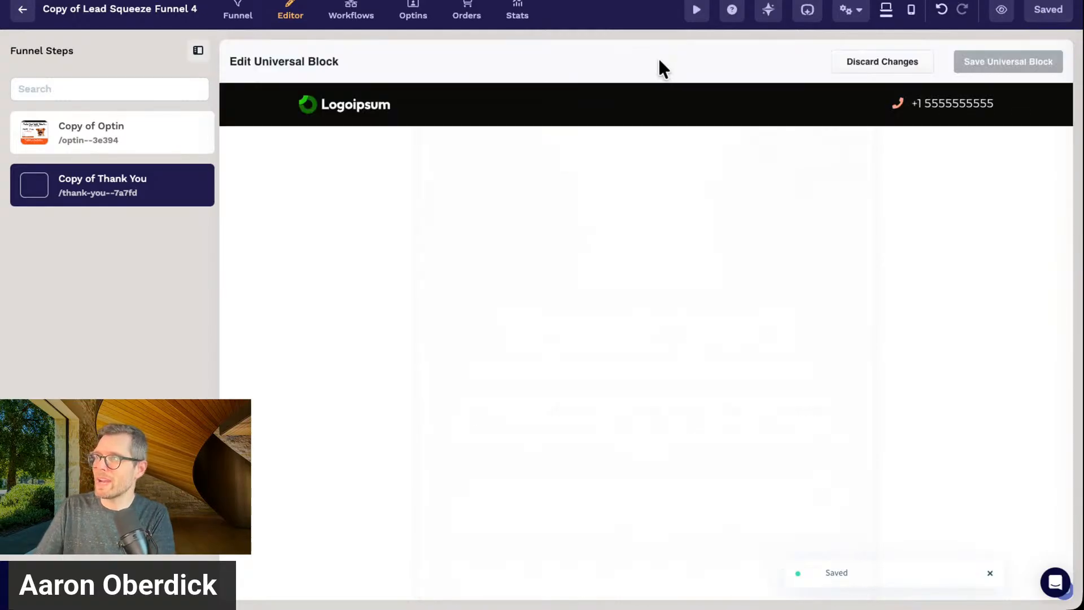
{"action": "left_click", "coordinate": [358, 109]}
{"action": "left_click", "coordinate": [1053, 187]}
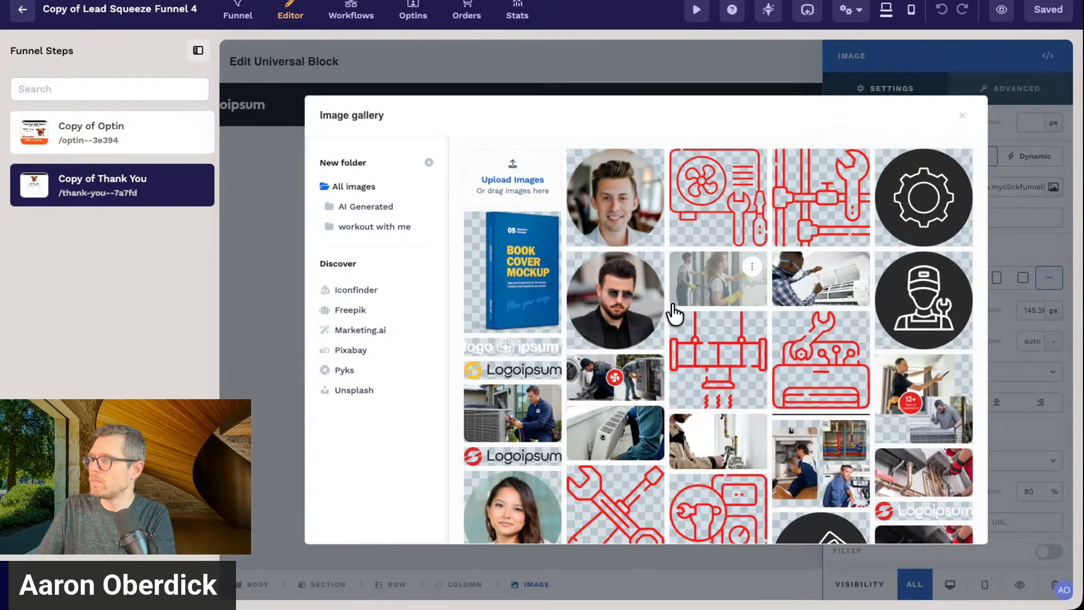
{"action": "left_click", "coordinate": [389, 232]}
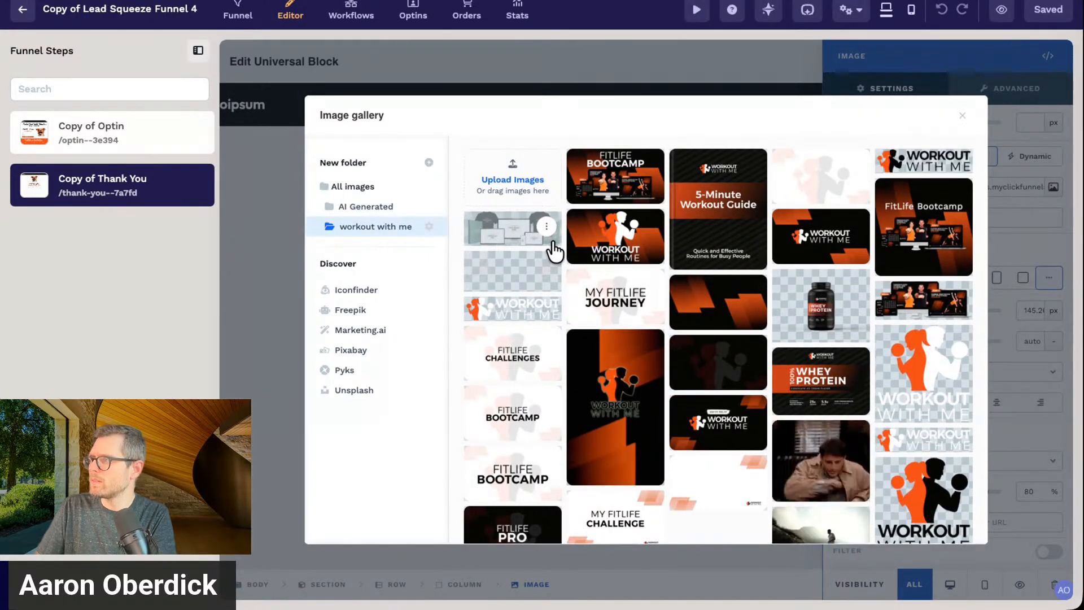
{"action": "scroll", "coordinate": [554, 249], "scroll_direction": "down", "scroll_amount": 1}
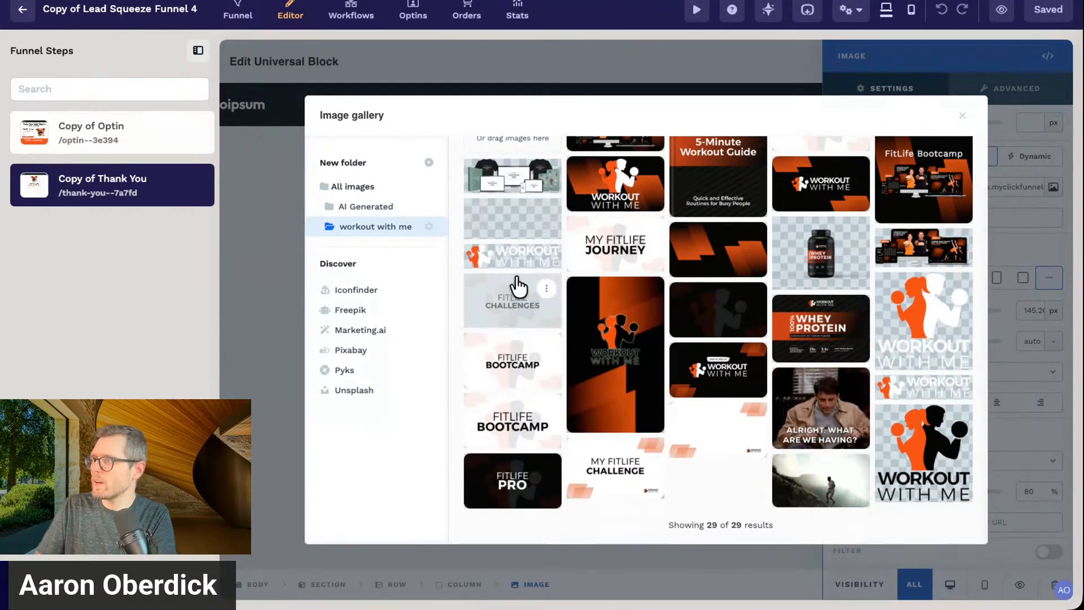
{"action": "left_click", "coordinate": [513, 261]}
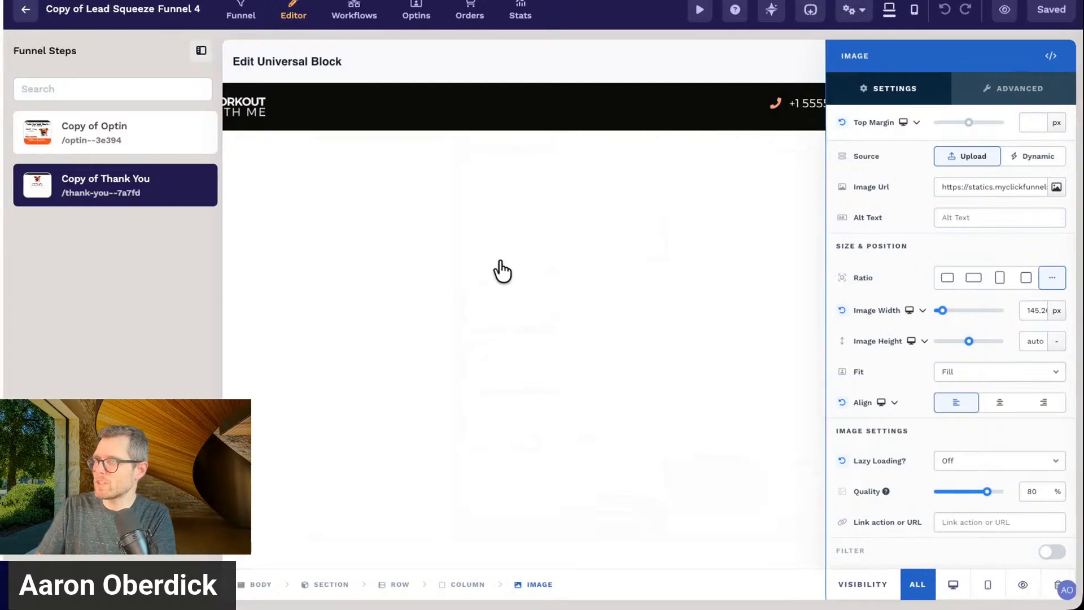
{"action": "left_click", "coordinate": [586, 234]}
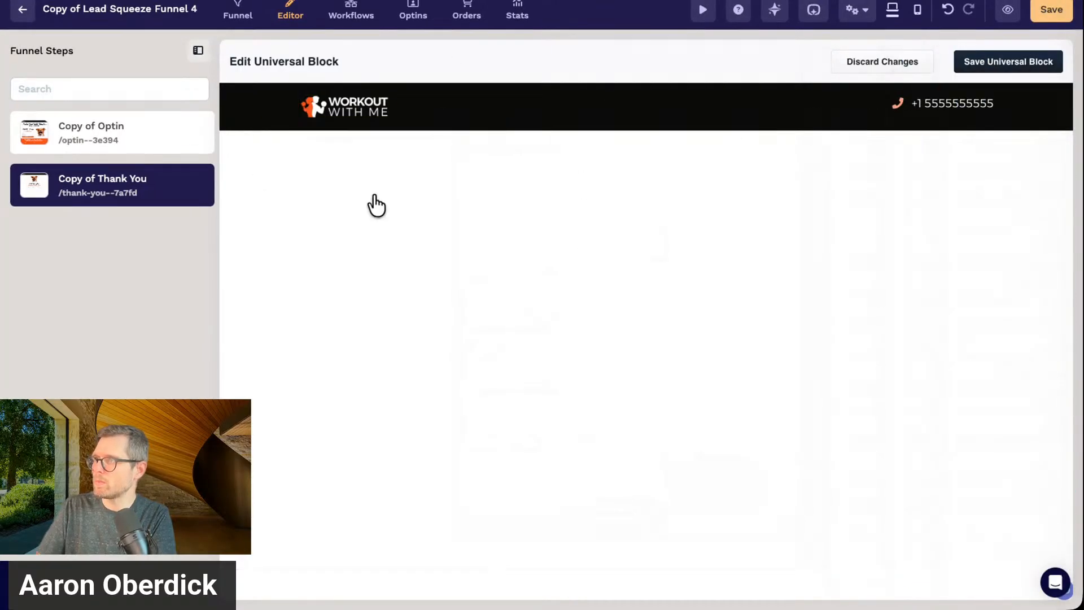
Save the edited universal block and open the Copy of Optin funnel step
{"action": "left_click", "coordinate": [1016, 65]}
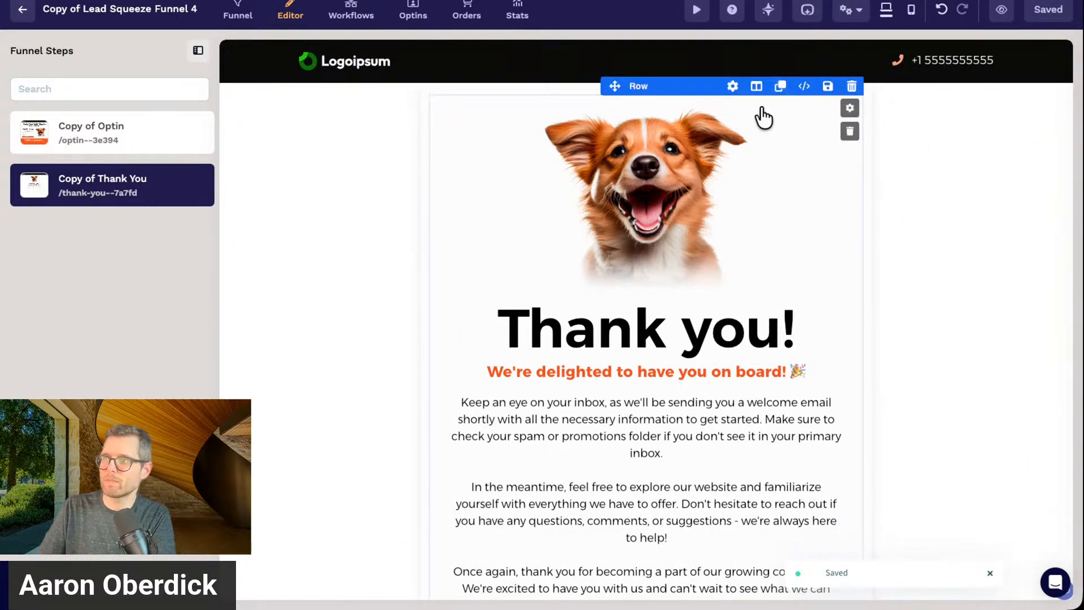
{"action": "left_click", "coordinate": [145, 149]}
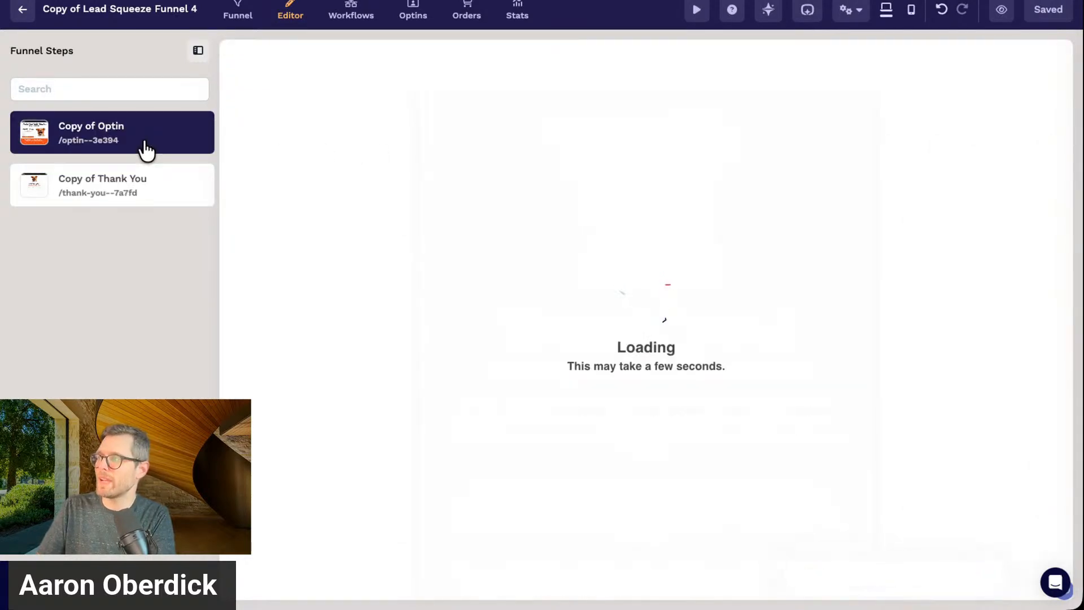